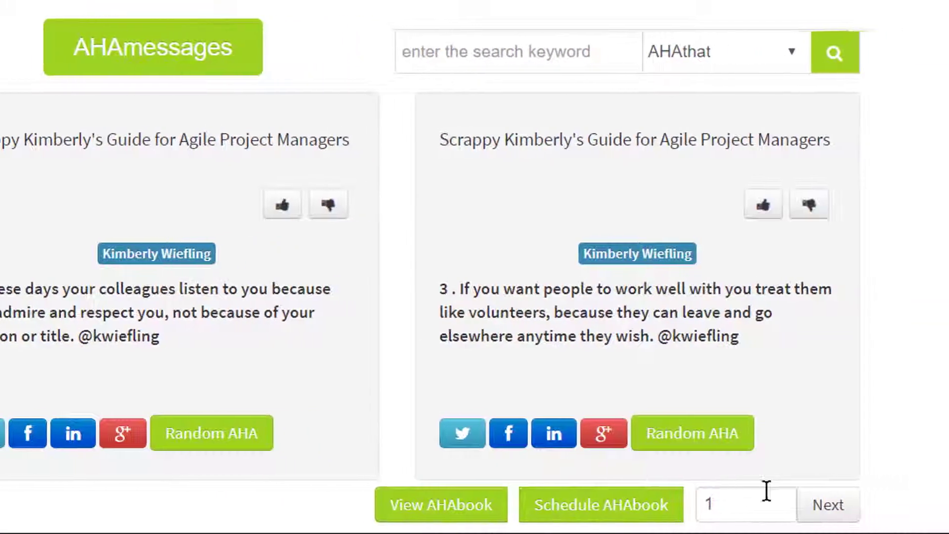
Browse Scrappy Kimberly's AHA messages with Next and Random AHA, then view the whole AHAbook grid.
click(808, 505)
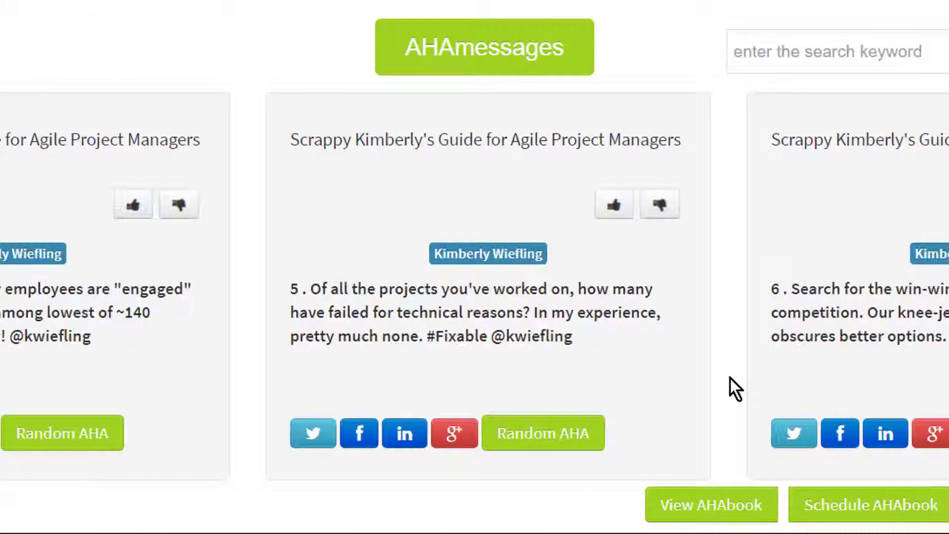
click(580, 435)
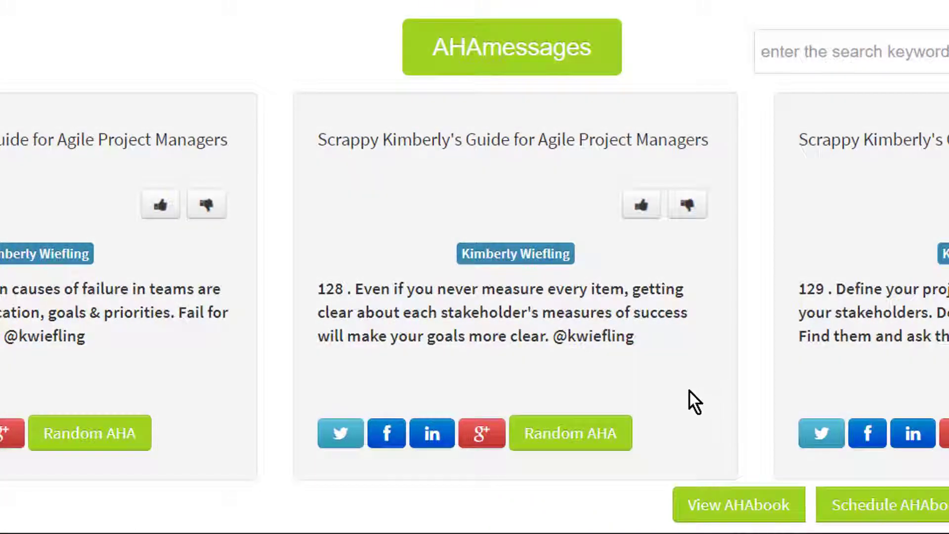
scroll(657, 390, down, 3)
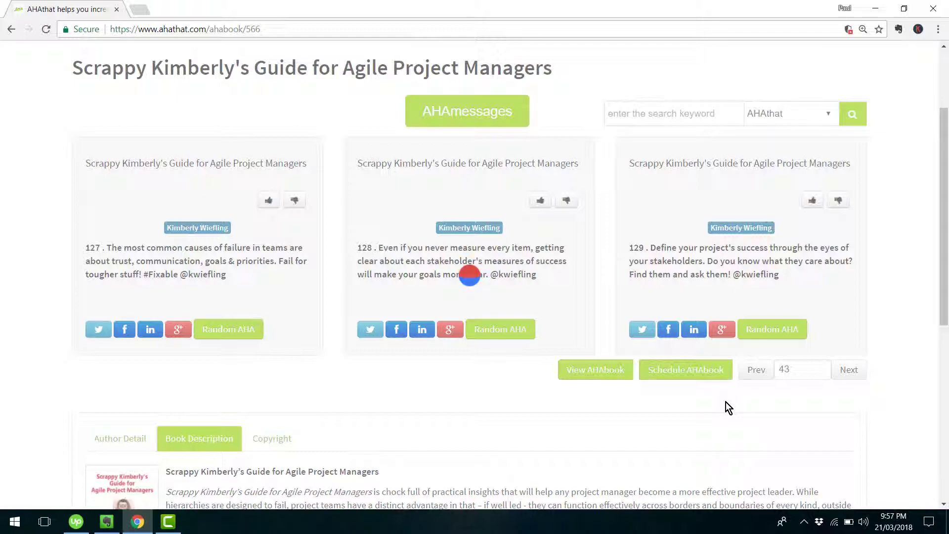
click(595, 370)
scroll(581, 362, down, 4)
scroll(583, 369, down, 2)
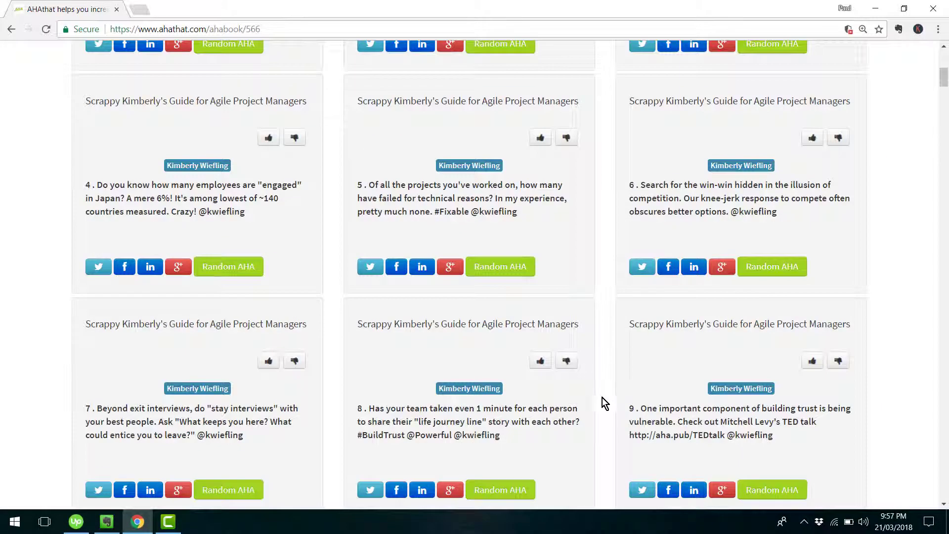
scroll(602, 398, up, 7)
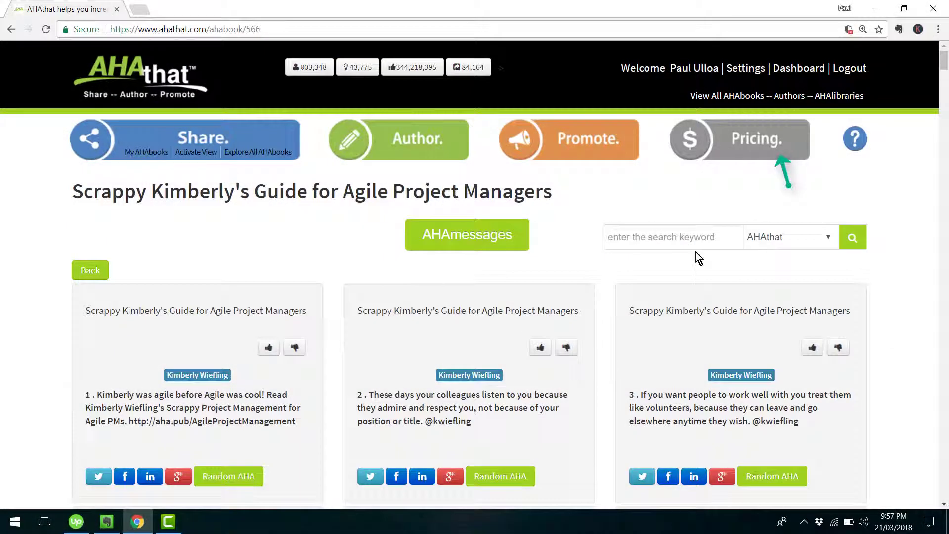
Generate a free Freemium key on the Pricing page.
click(757, 154)
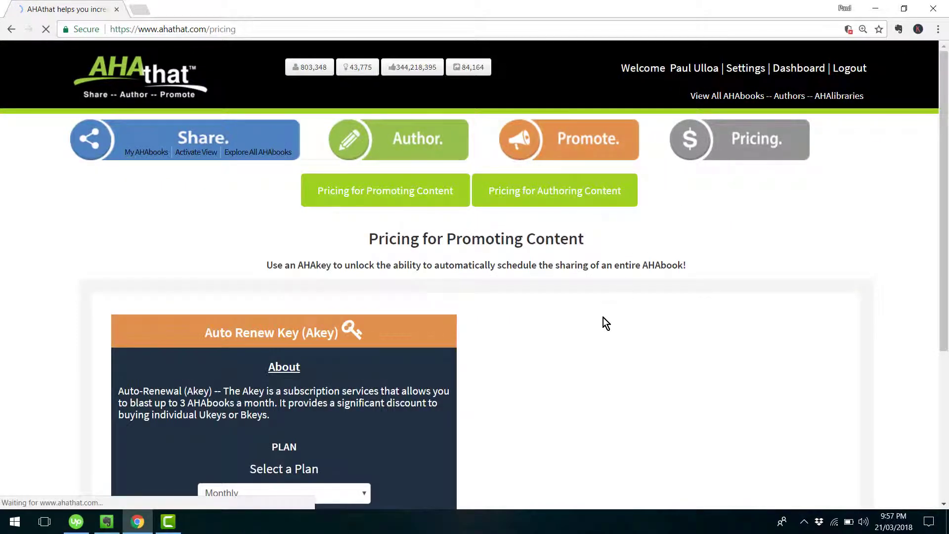
scroll(525, 342, down, 8)
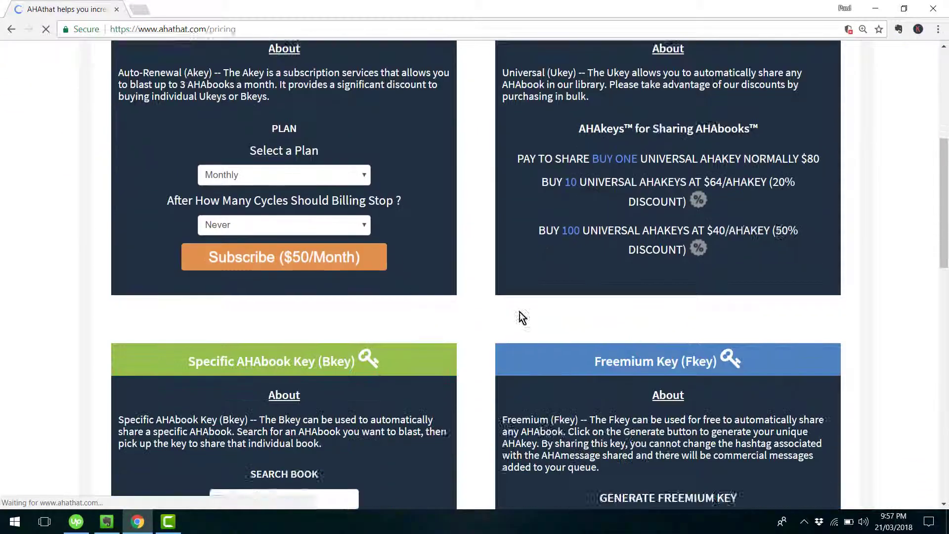
scroll(502, 271, down, 2)
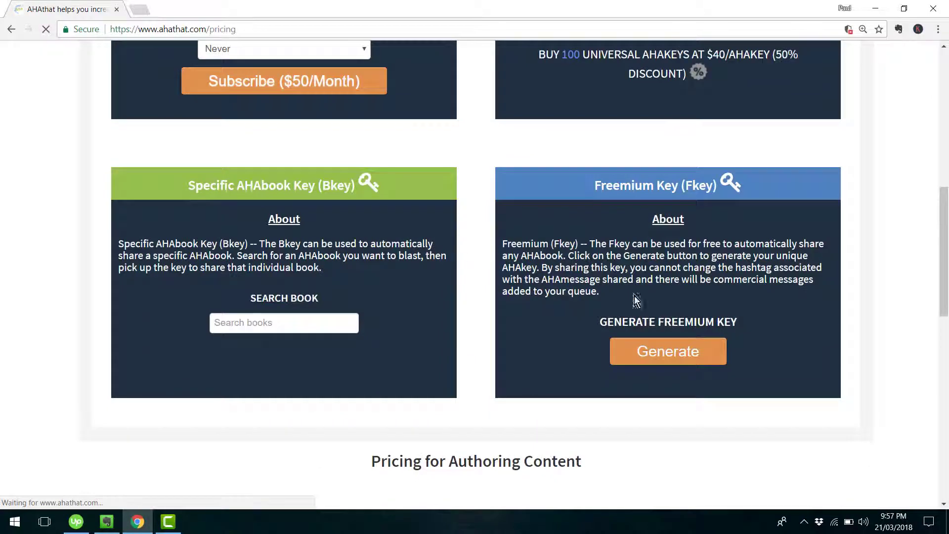
click(683, 362)
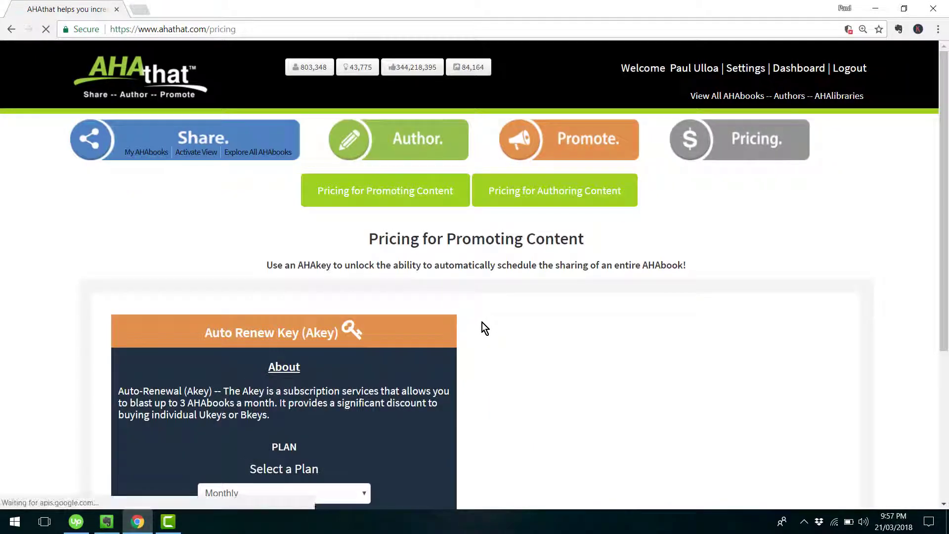
Select the newly generated Freemium key and copy it.
scroll(482, 322, down, 9)
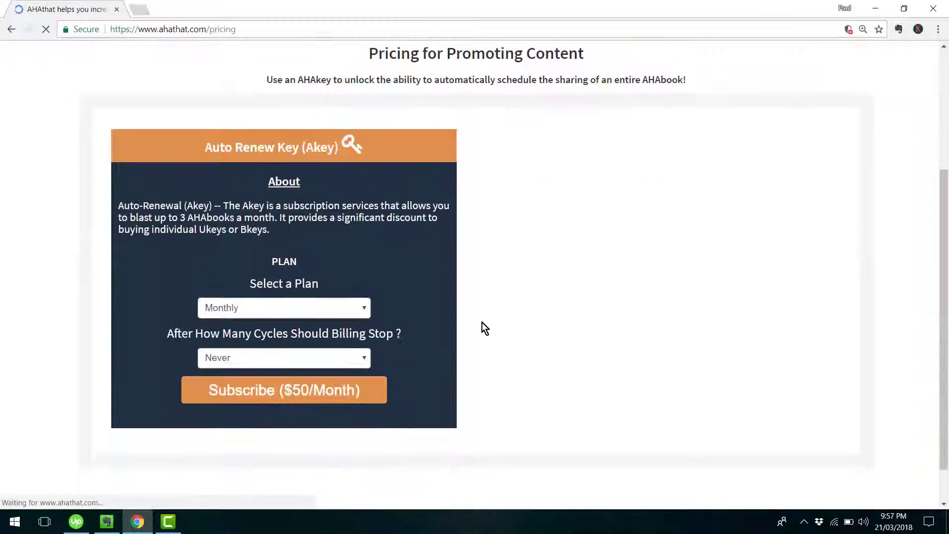
scroll(482, 322, down, 3)
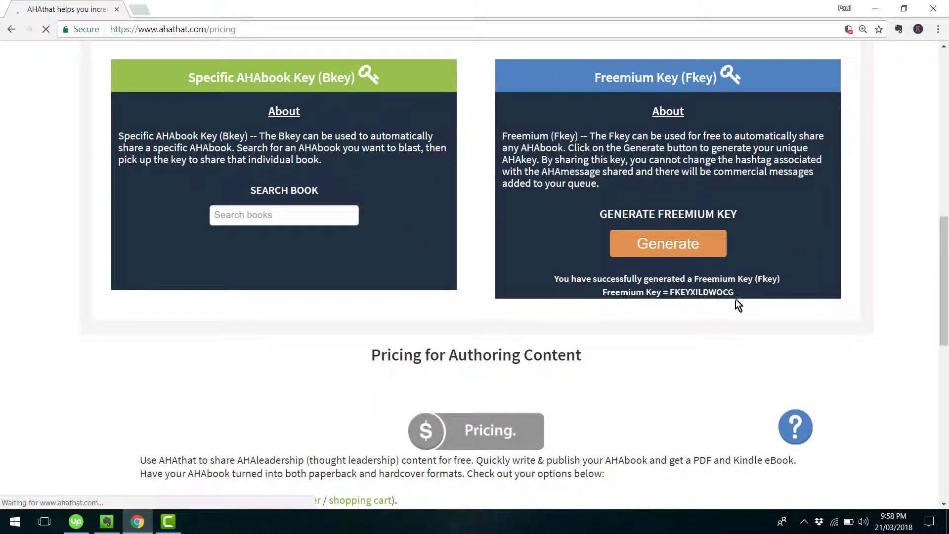
scroll(736, 296, down, 1)
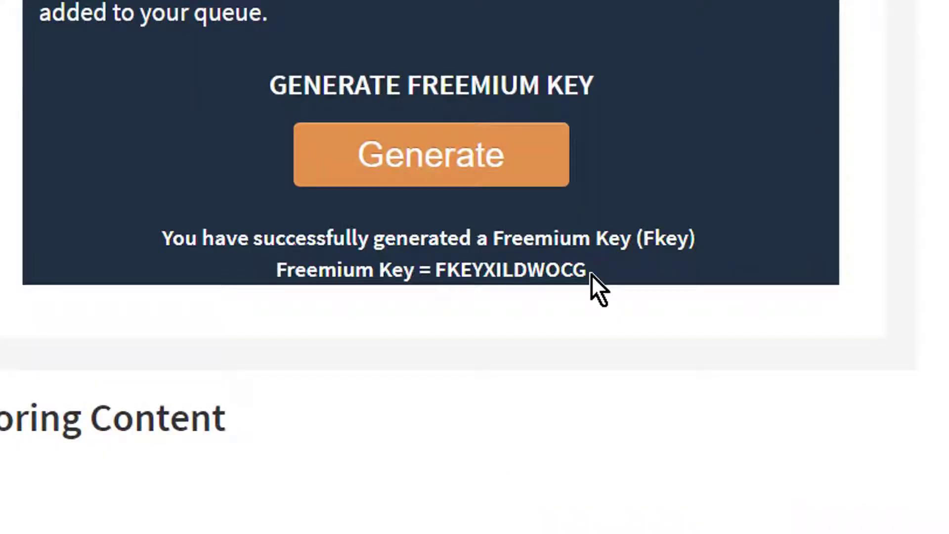
drag(588, 271, 434, 271)
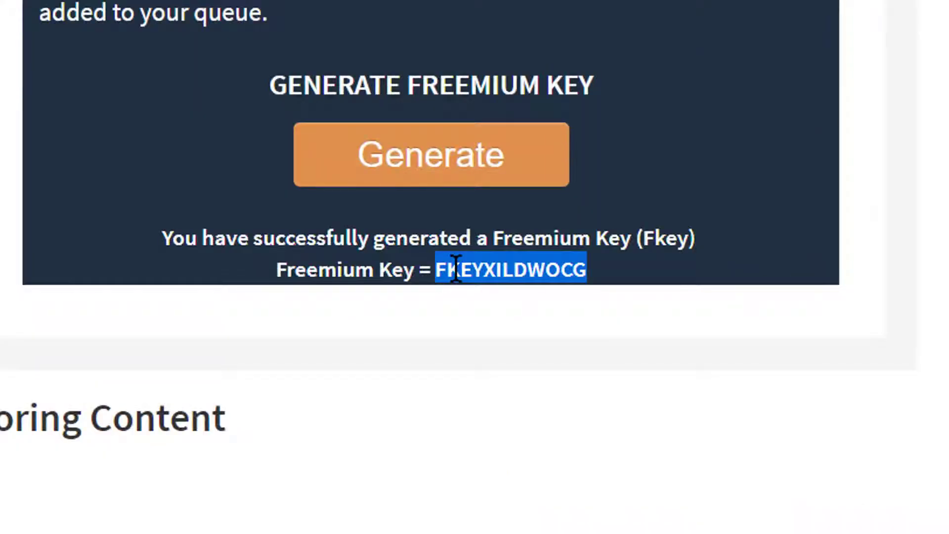
right_click(457, 267)
click(515, 295)
scroll(646, 314, up, 10)
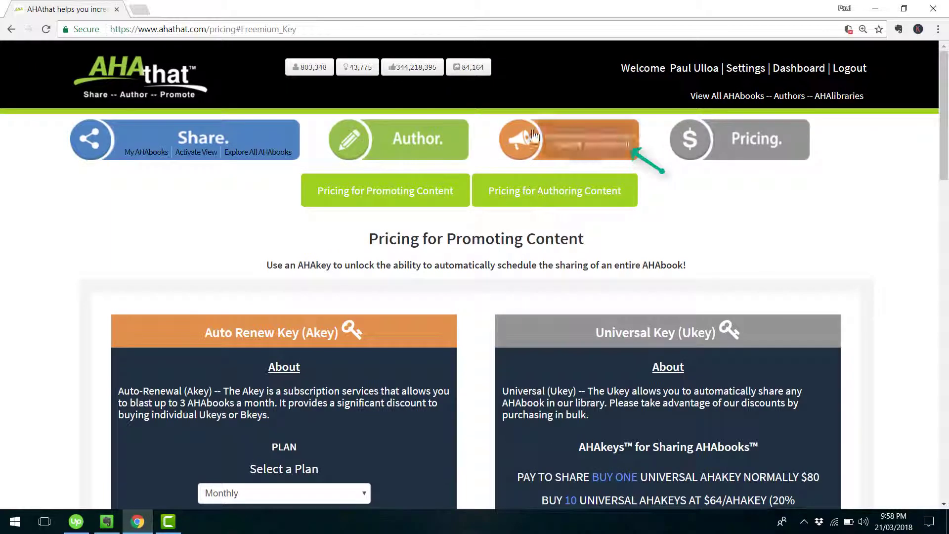
Open the AHAblaster Promote area and confirm one Twitter account is connected.
click(532, 134)
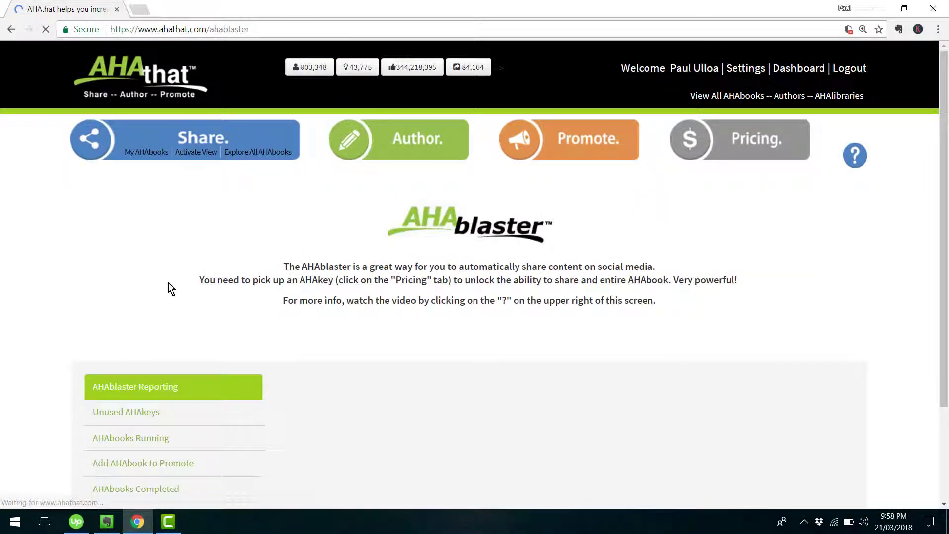
scroll(63, 329, down, 3)
scroll(62, 329, down, 3)
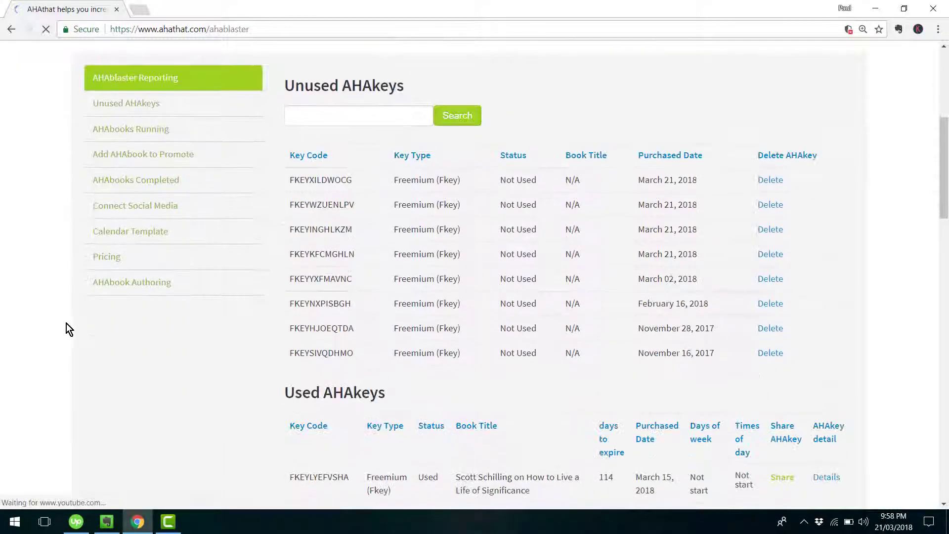
click(163, 209)
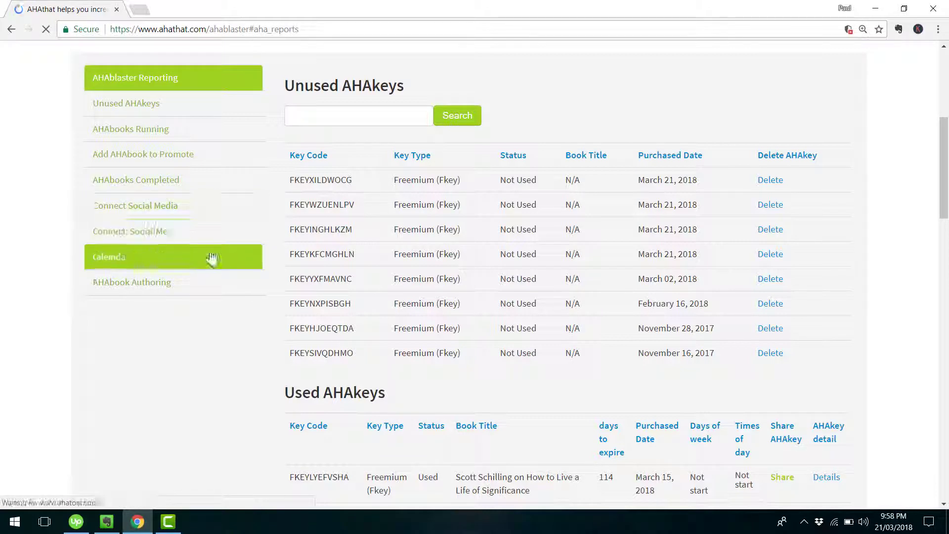
click(171, 212)
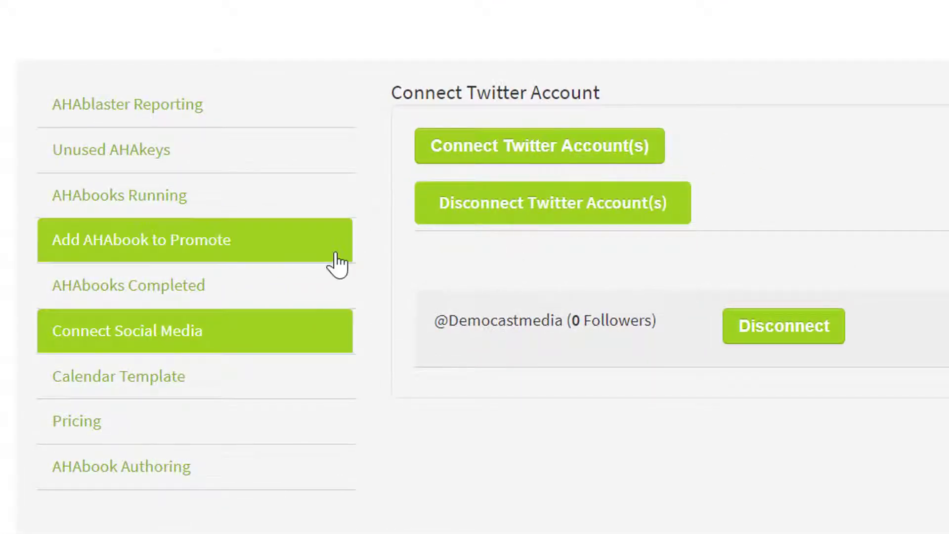
Search 'scrappy kimber', choose Scrappy Kimberly's Guide, and apply the pasted Freemium AhaKey.
click(210, 242)
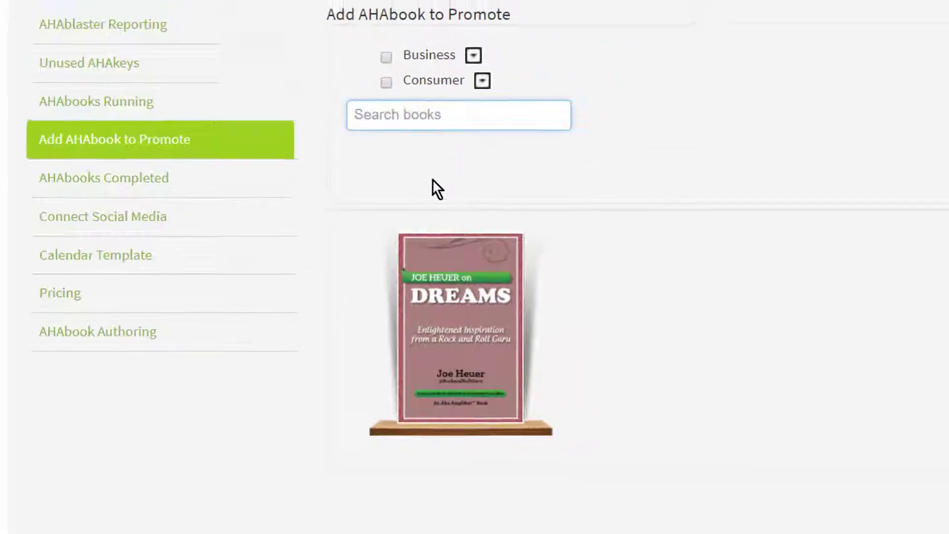
text(scrappy )
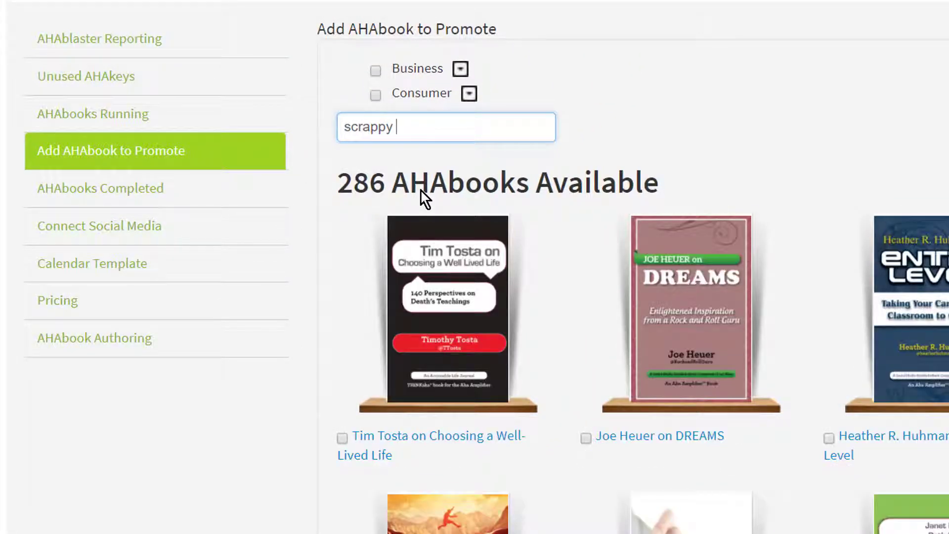
text(kimber)
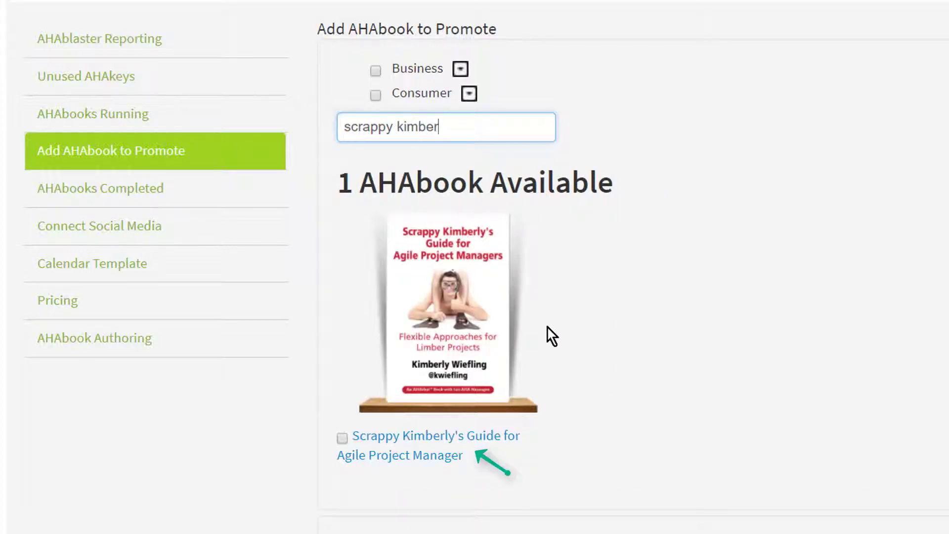
click(418, 438)
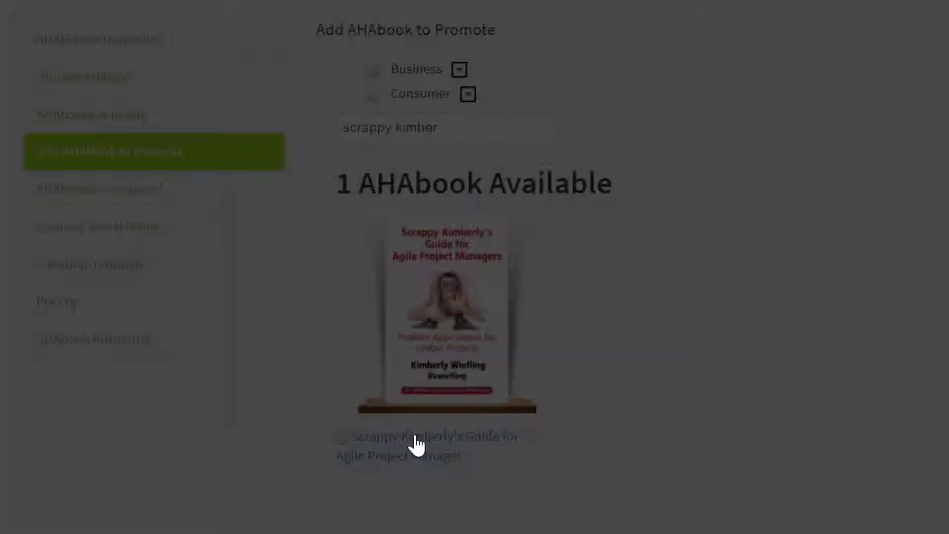
right_click(415, 179)
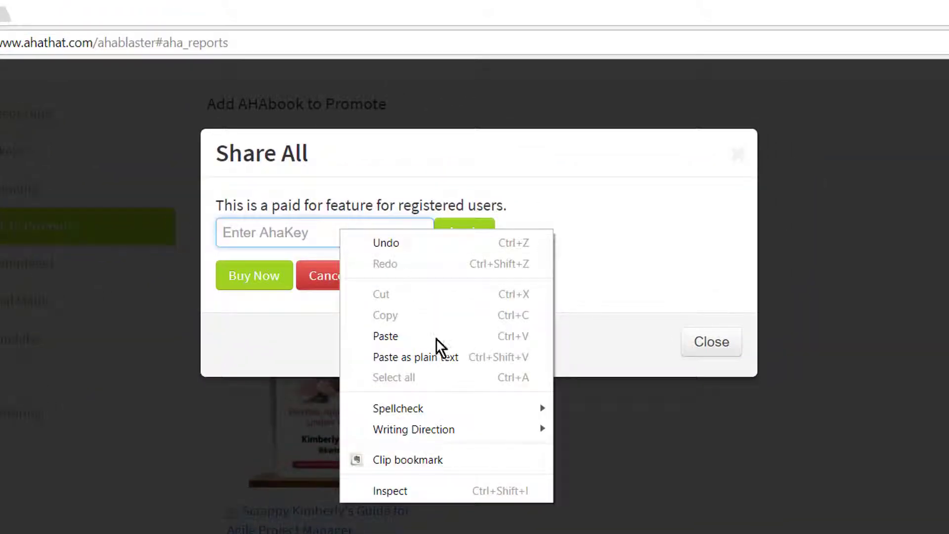
click(411, 338)
click(463, 236)
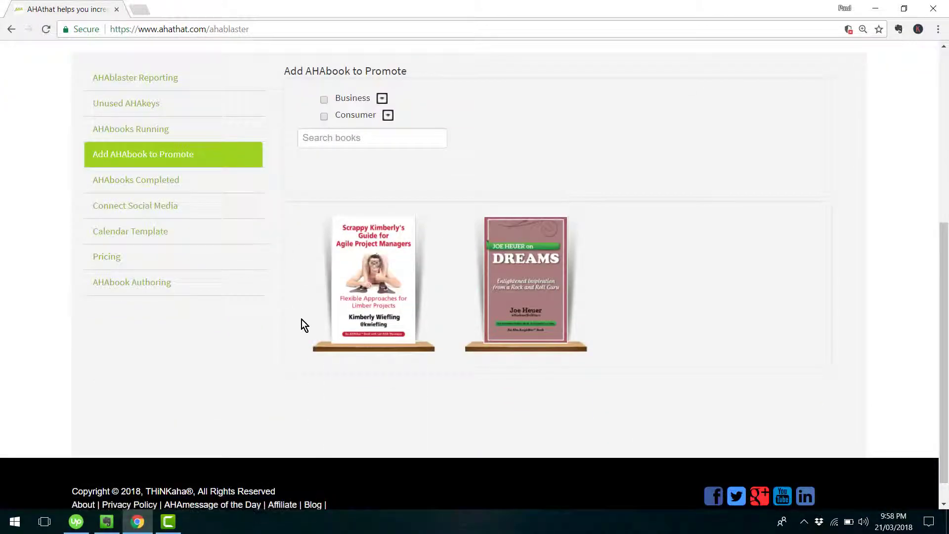
Set the book's schedule timezone to Eastern Australia with the '4 Times a Day, 5 Days a Week' template.
click(356, 288)
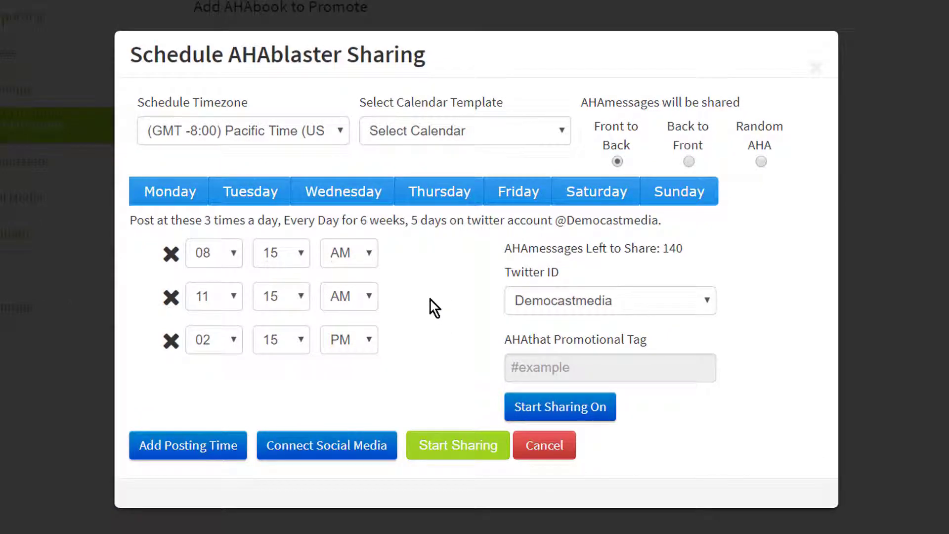
click(340, 133)
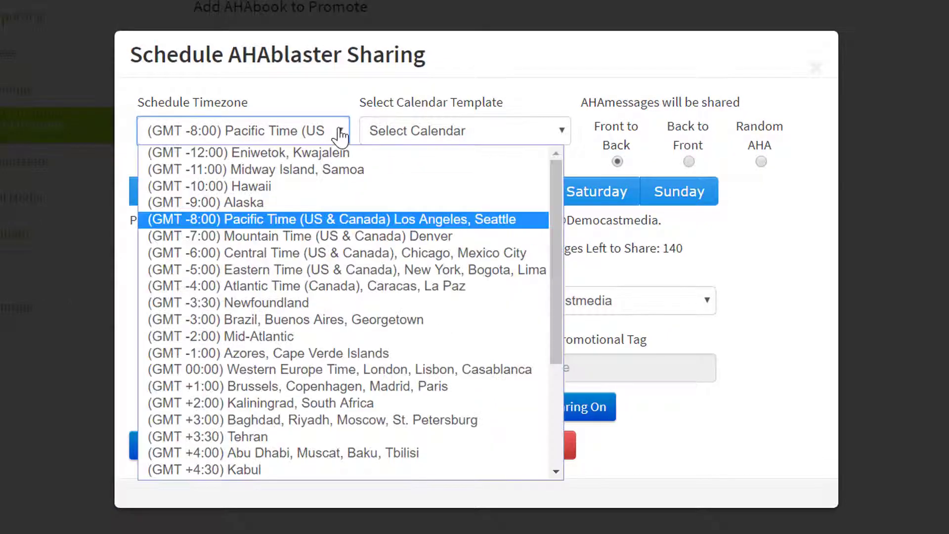
drag(555, 228, 559, 378)
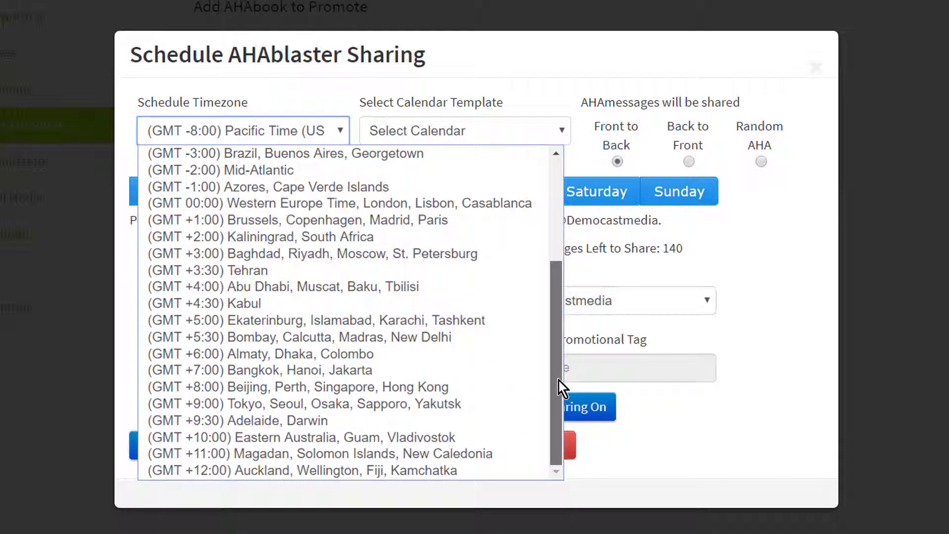
click(412, 437)
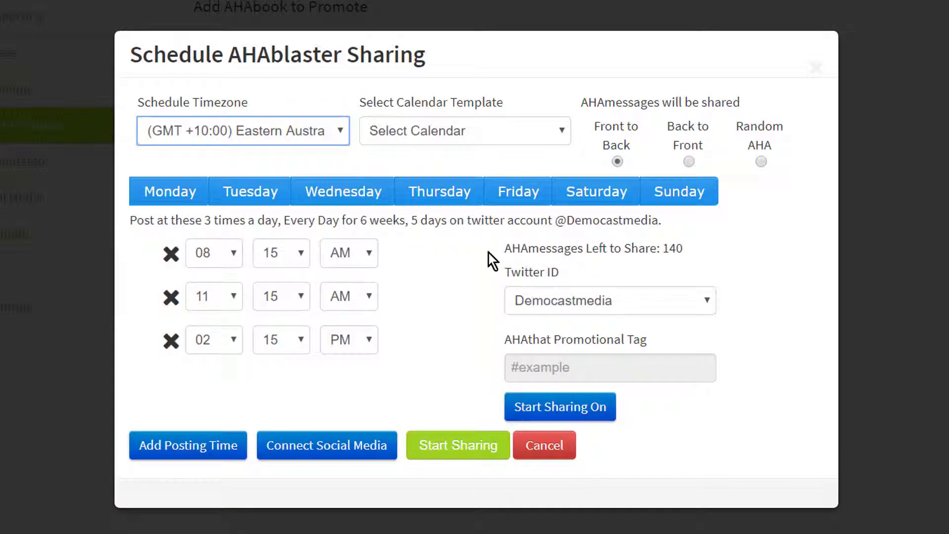
click(559, 133)
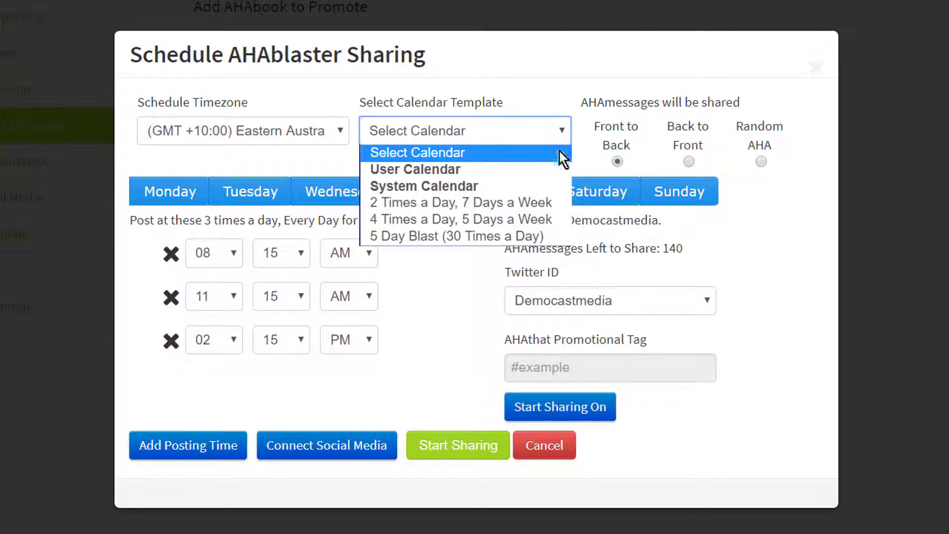
click(552, 224)
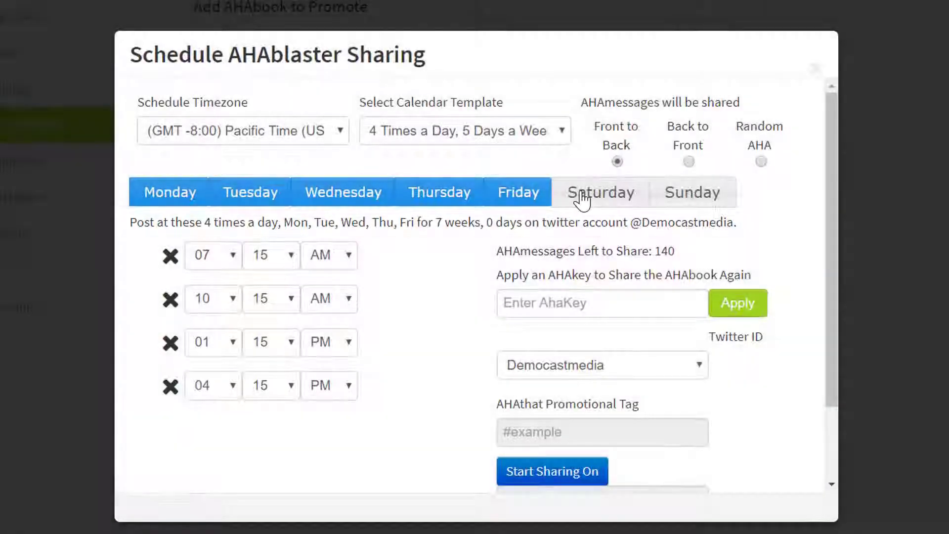
Post on Mon, Tue, Thu and Sat at 08:15, 10:15, 02:15 and 04:15, and start sharing.
click(578, 195)
click(530, 206)
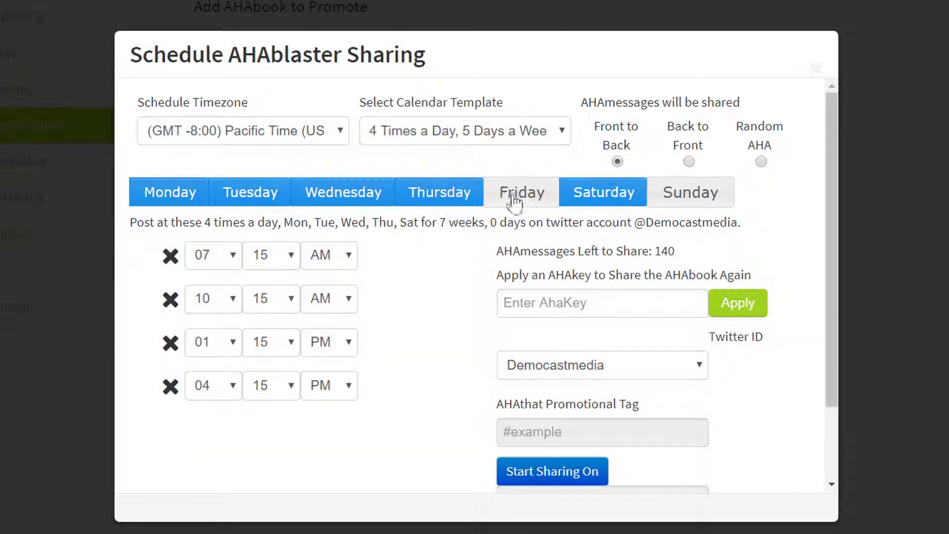
click(357, 196)
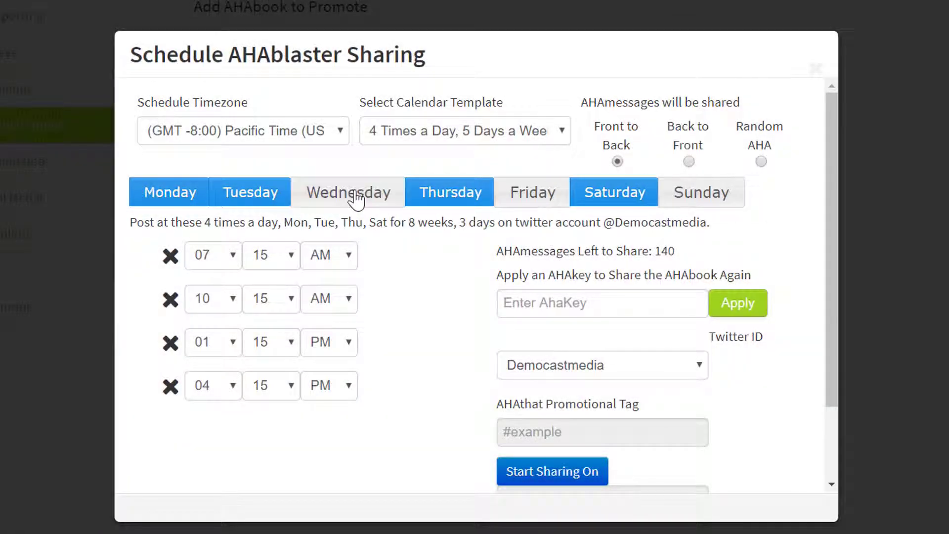
click(233, 255)
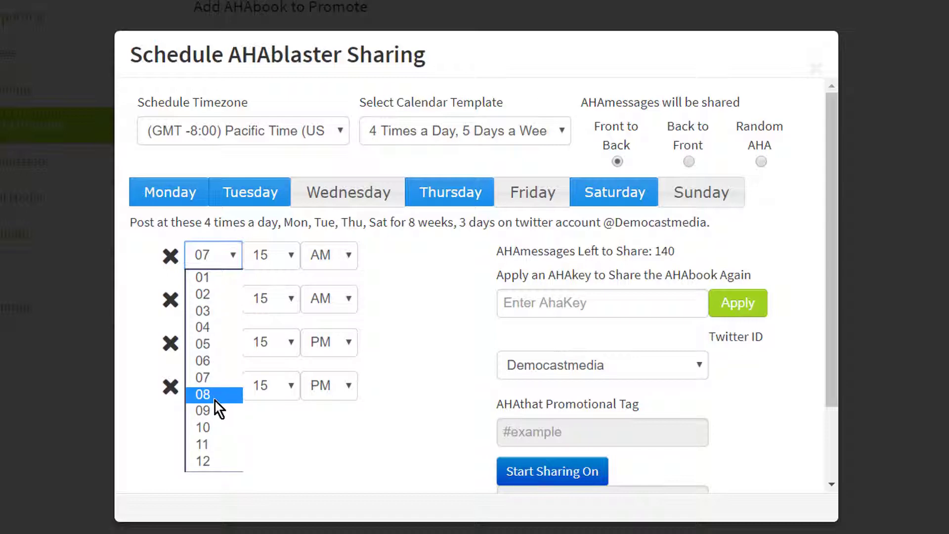
click(215, 399)
click(232, 346)
click(231, 385)
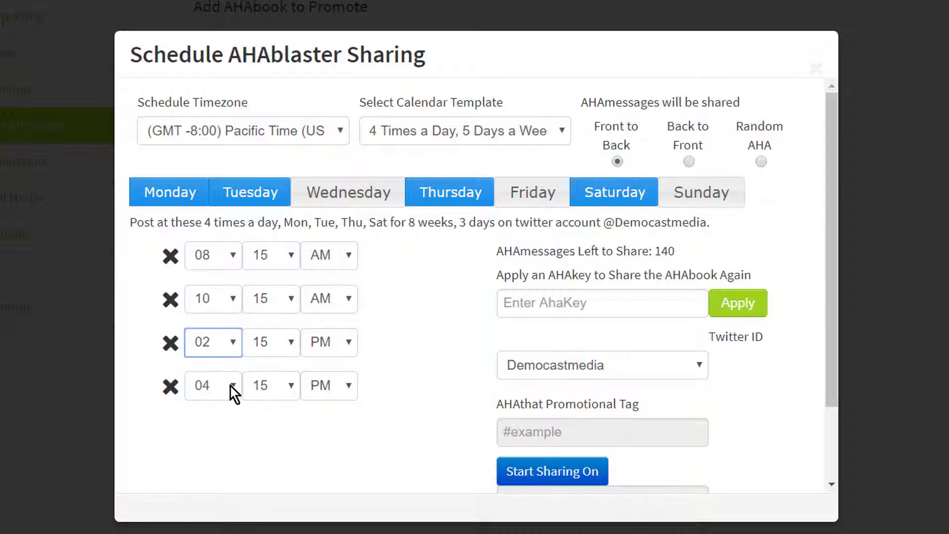
click(421, 326)
scroll(417, 316, down, 3)
click(458, 472)
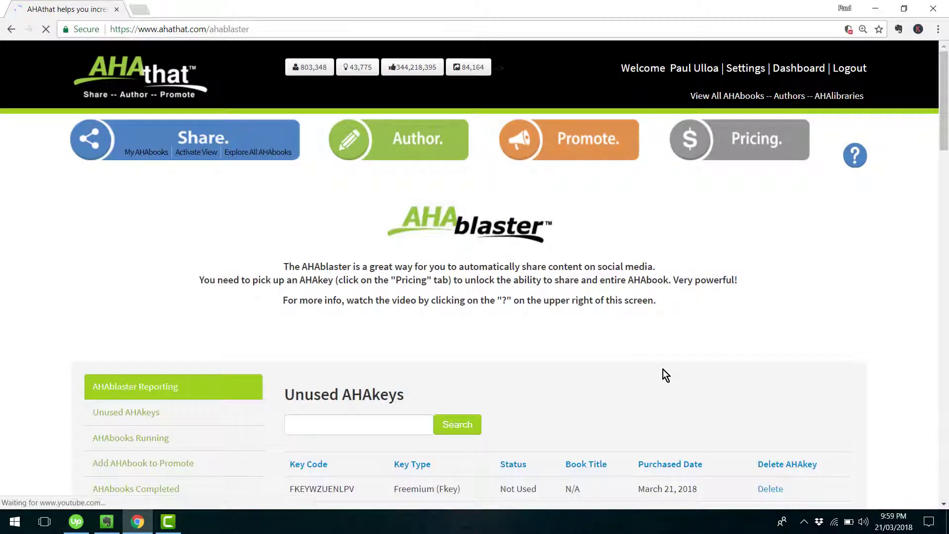
List the AHAbooks Running, showing Scrappy Kimberly's Guide with 140 left to share.
scroll(524, 324, down, 3)
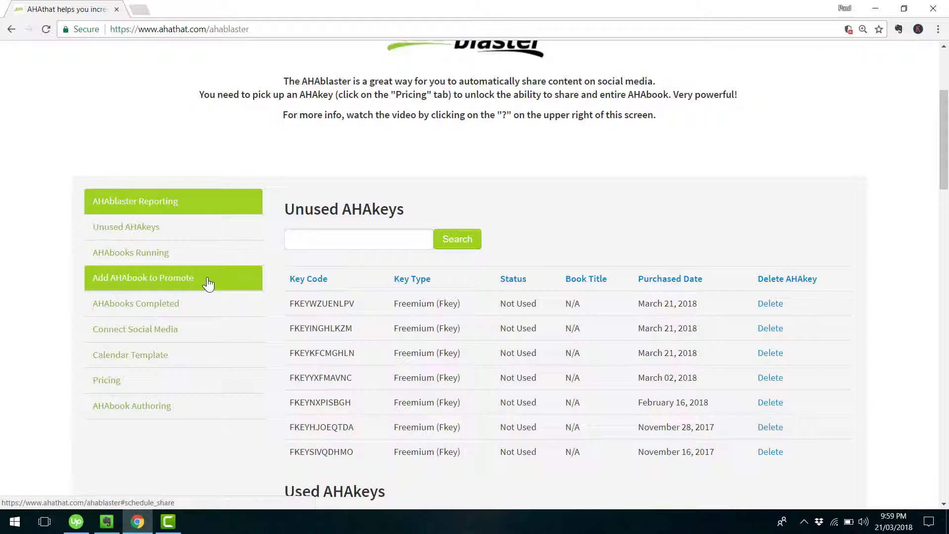
click(182, 257)
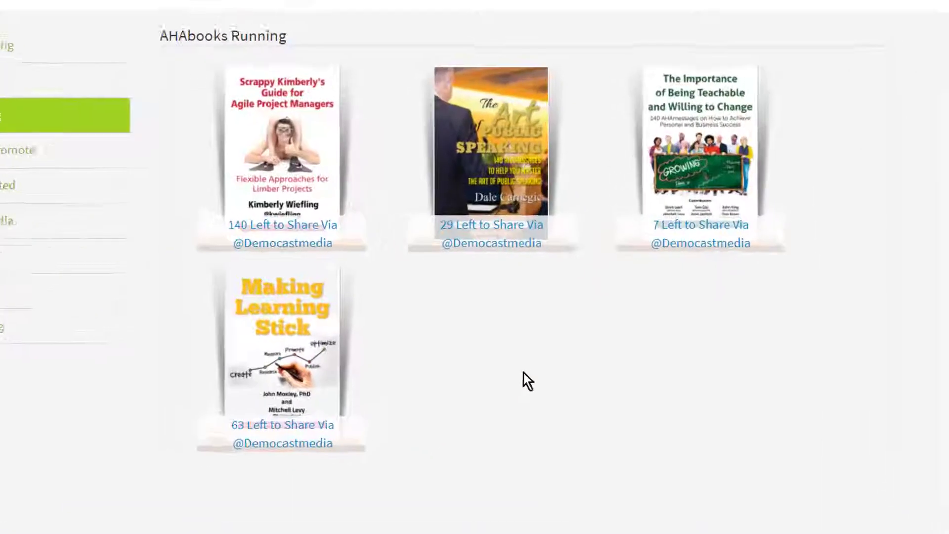
mouse_move(358, 179)
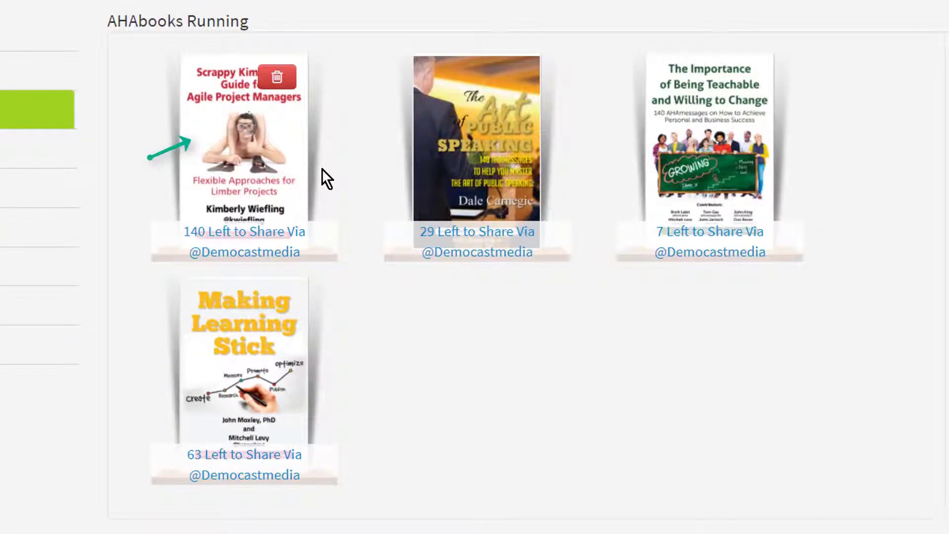
mouse_move(676, 181)
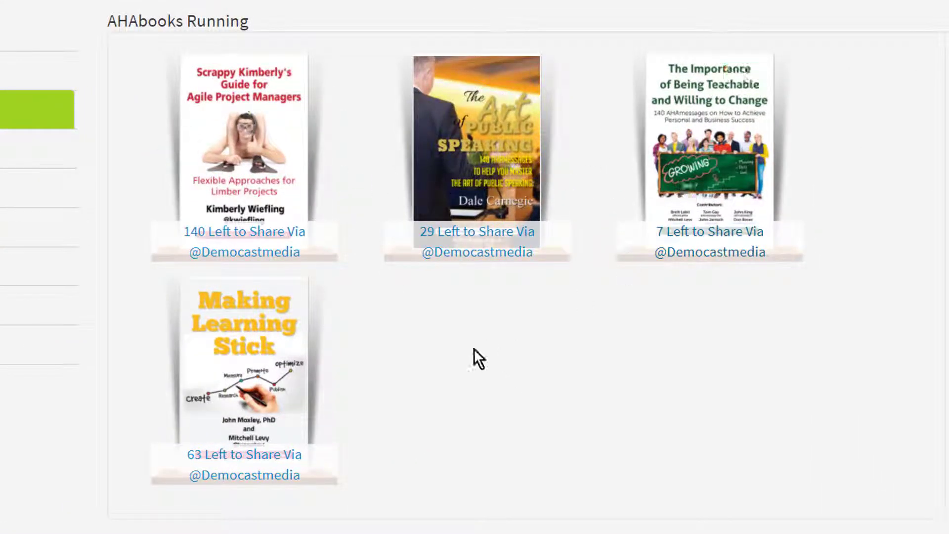
mouse_move(332, 388)
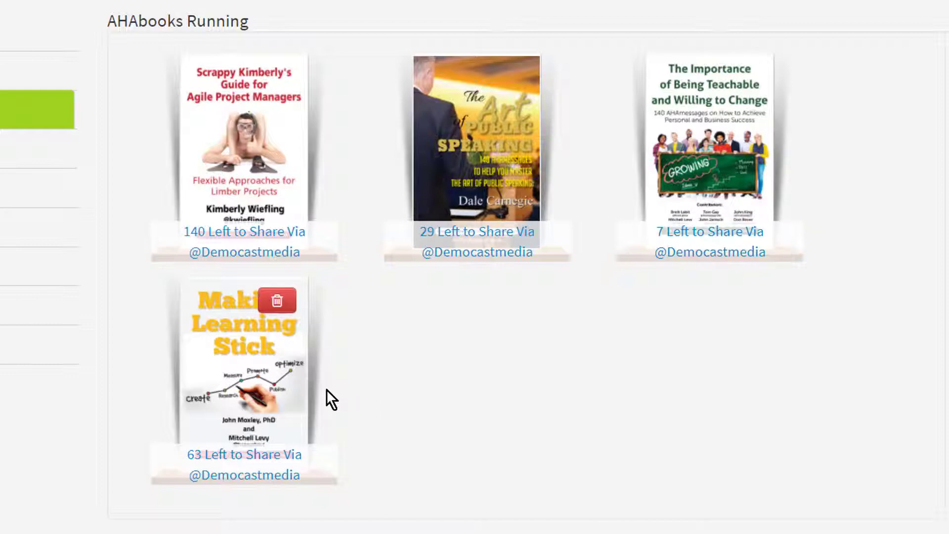